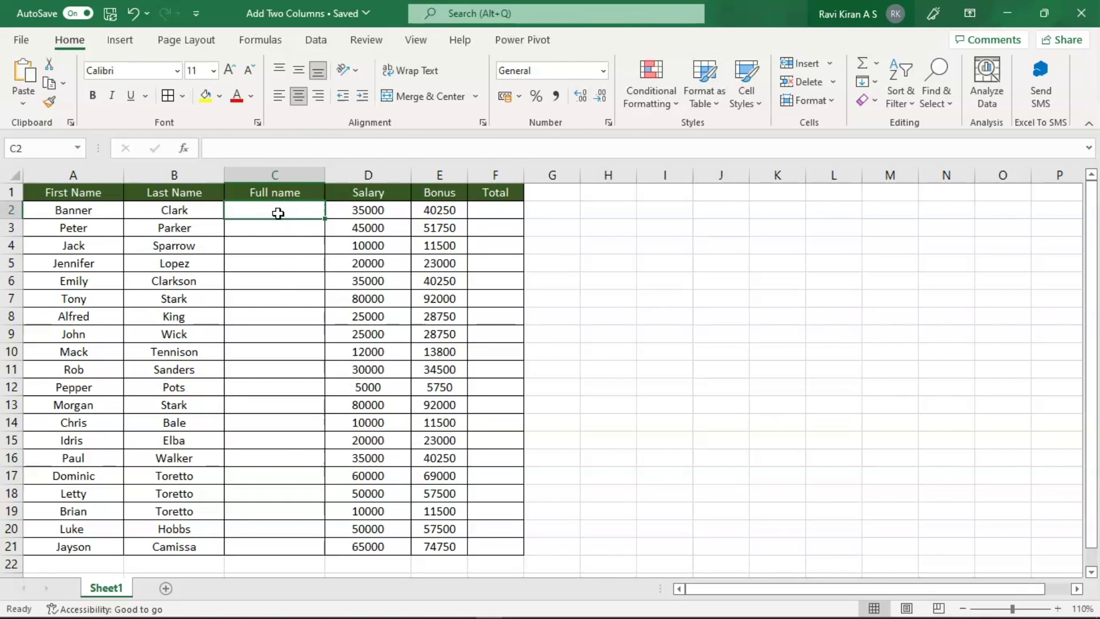
Step: Enter =CONCAT(A2,B2) in C2 to join the first and last names without a space
{"action": "type", "text": "="}
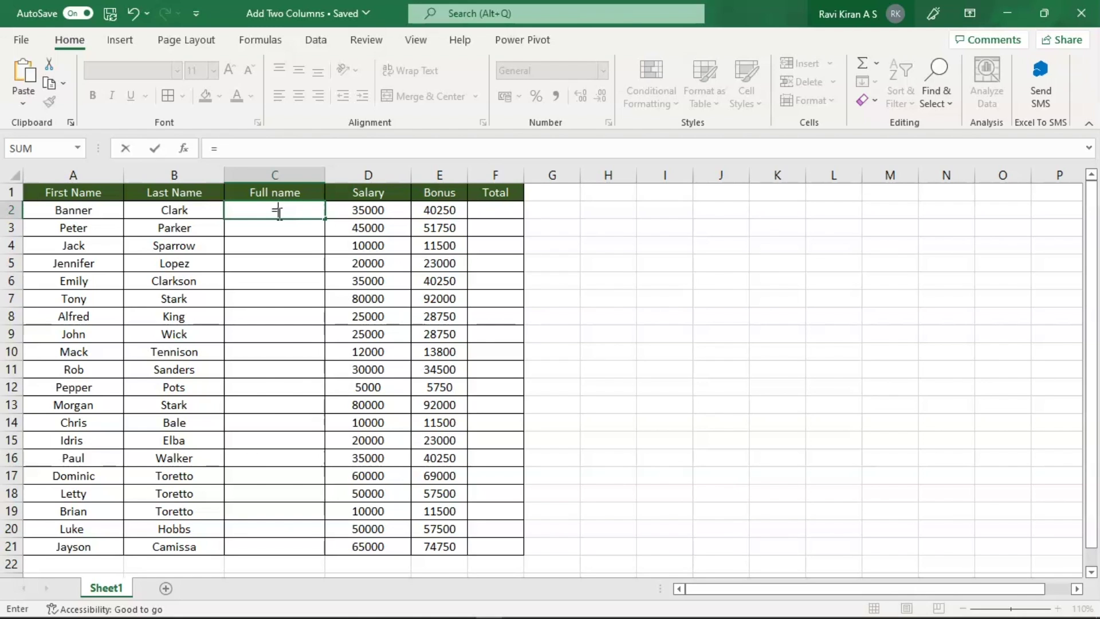
{"action": "type", "text": "cont"}
{"action": "key", "text": "BackSpace"}
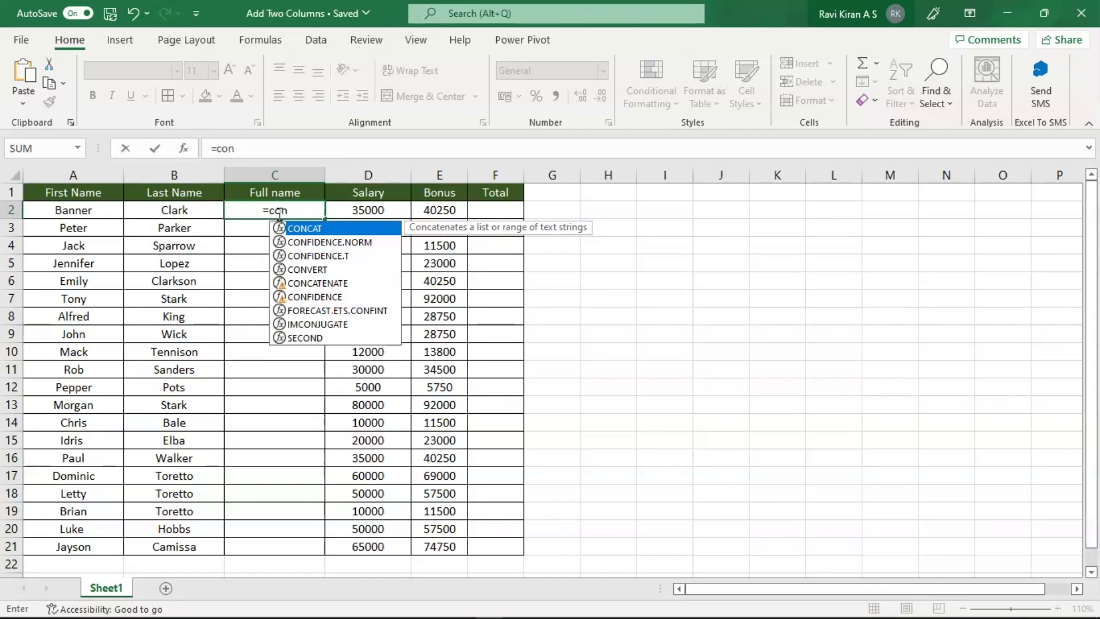
{"action": "key", "text": "Tab"}
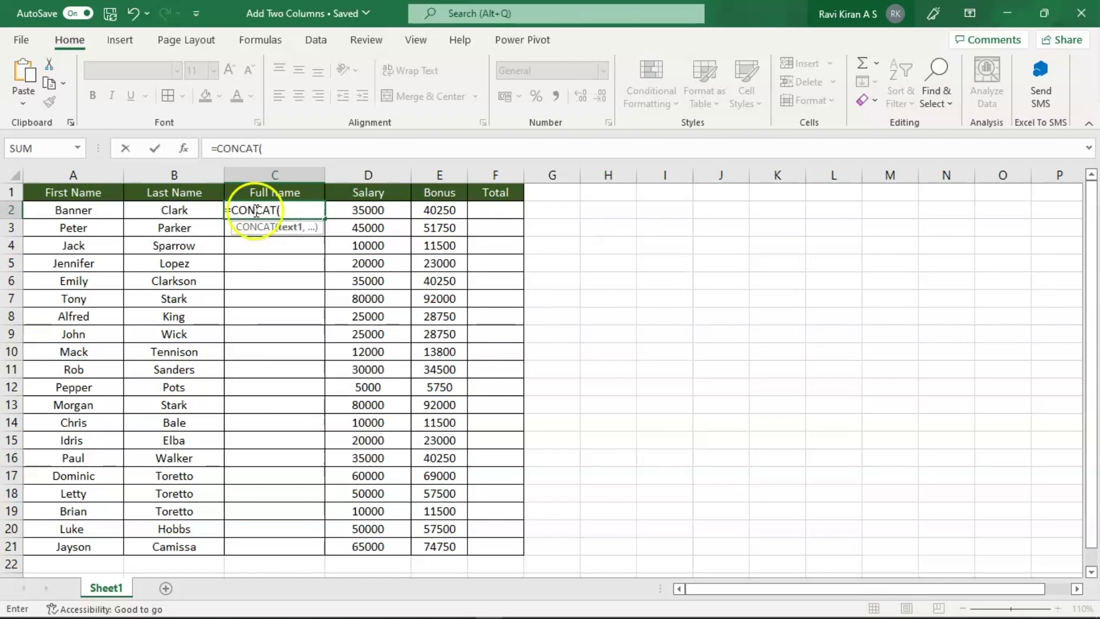
{"action": "left_click", "coordinate": [73, 227]}
{"action": "left_click", "coordinate": [75, 209]}
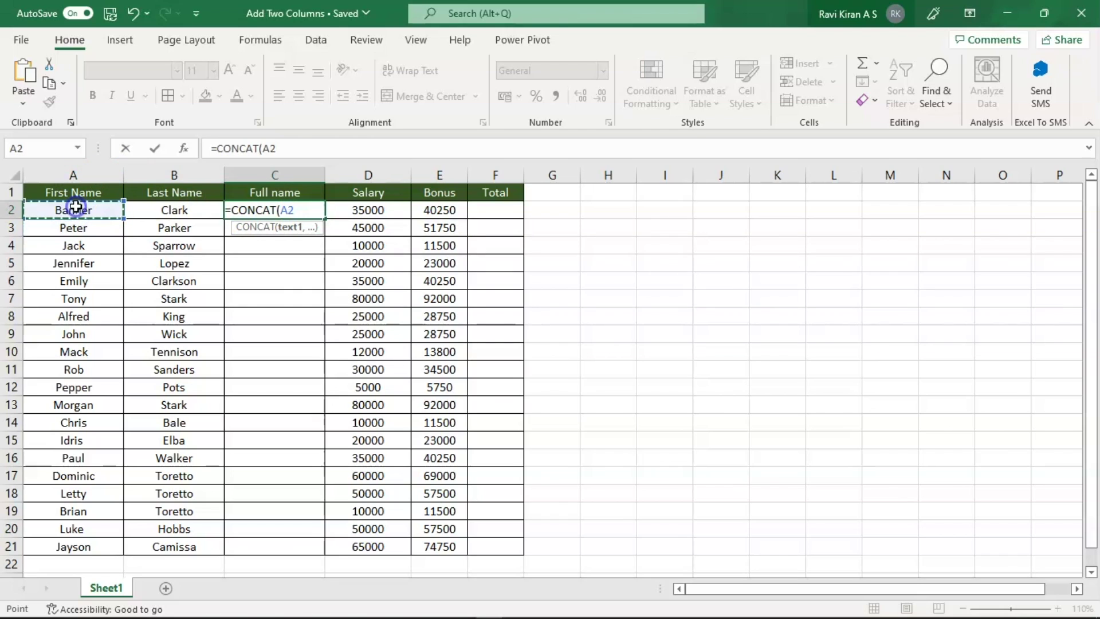
{"action": "type", "text": ","}
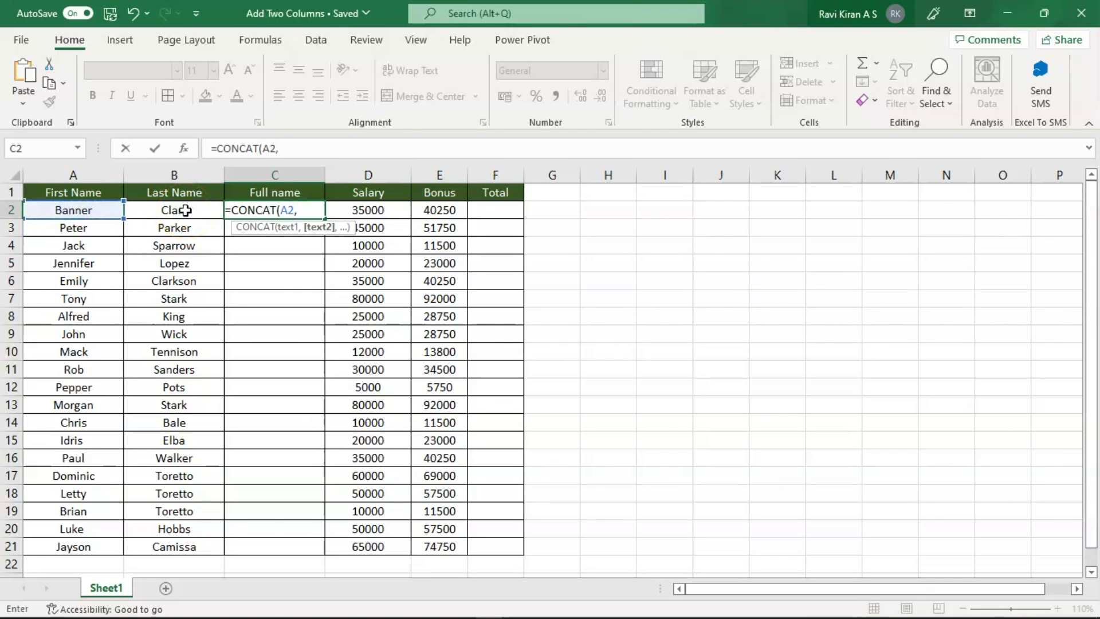
{"action": "left_click", "coordinate": [185, 210]}
{"action": "type", "text": ")"}
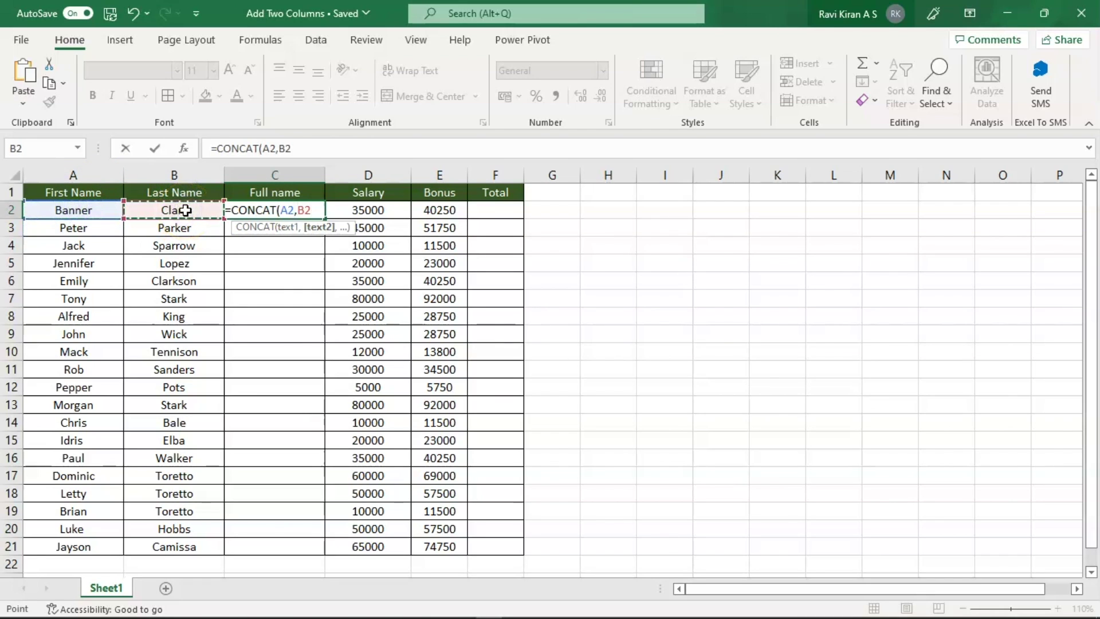
{"action": "key", "text": "Return"}
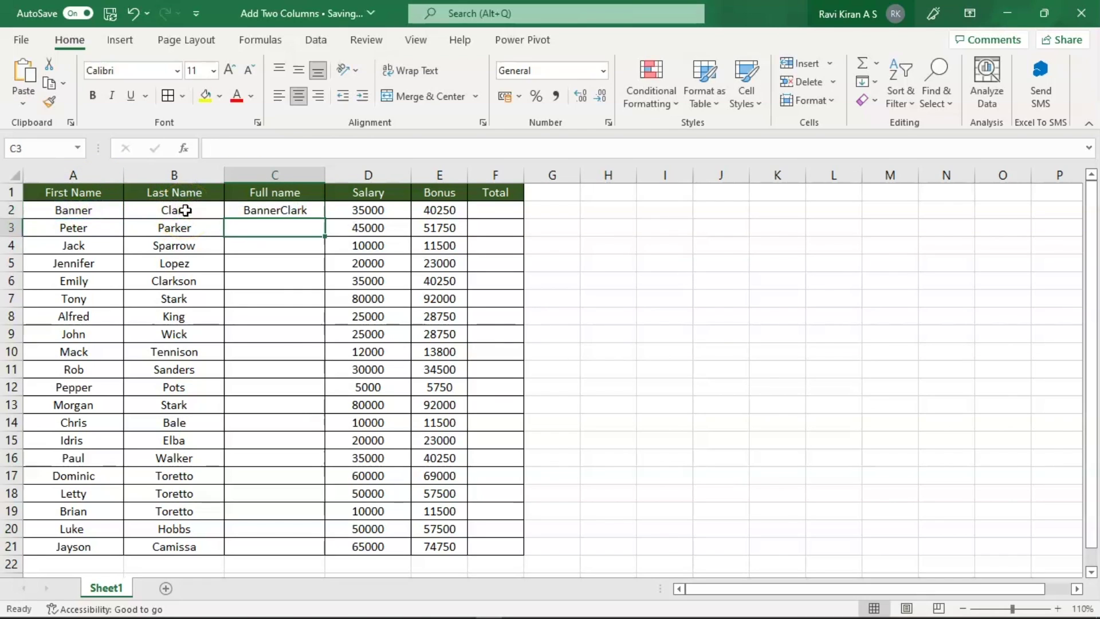
Step: Edit the C2 formula to =CONCAT(A2," ",B2) so a space separates the names
{"action": "left_click", "coordinate": [280, 207]}
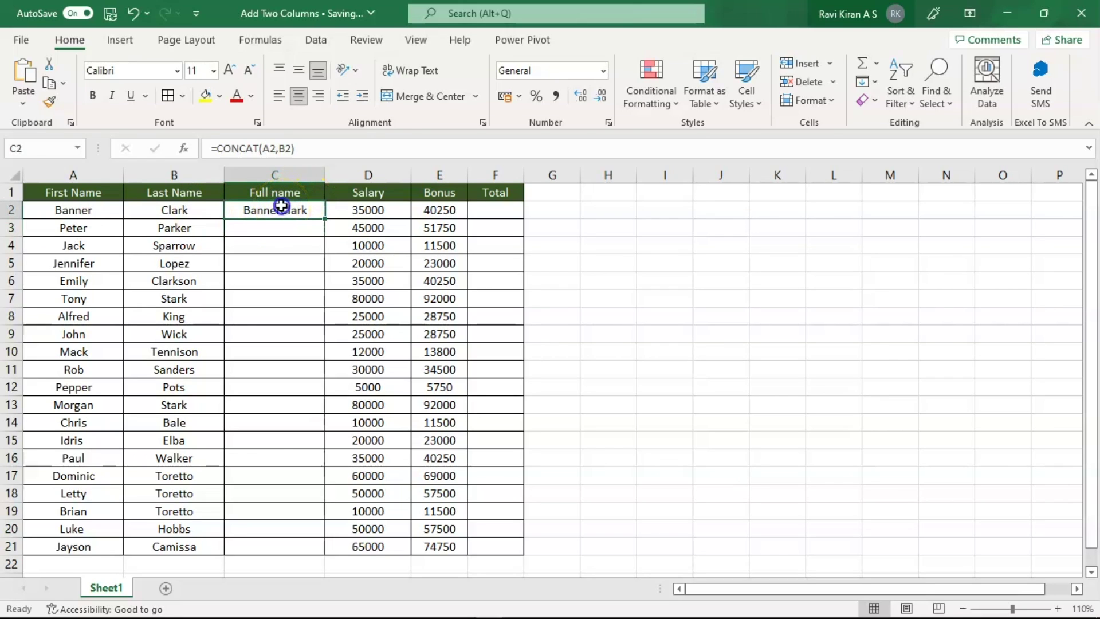
{"action": "double_click", "coordinate": [280, 210]}
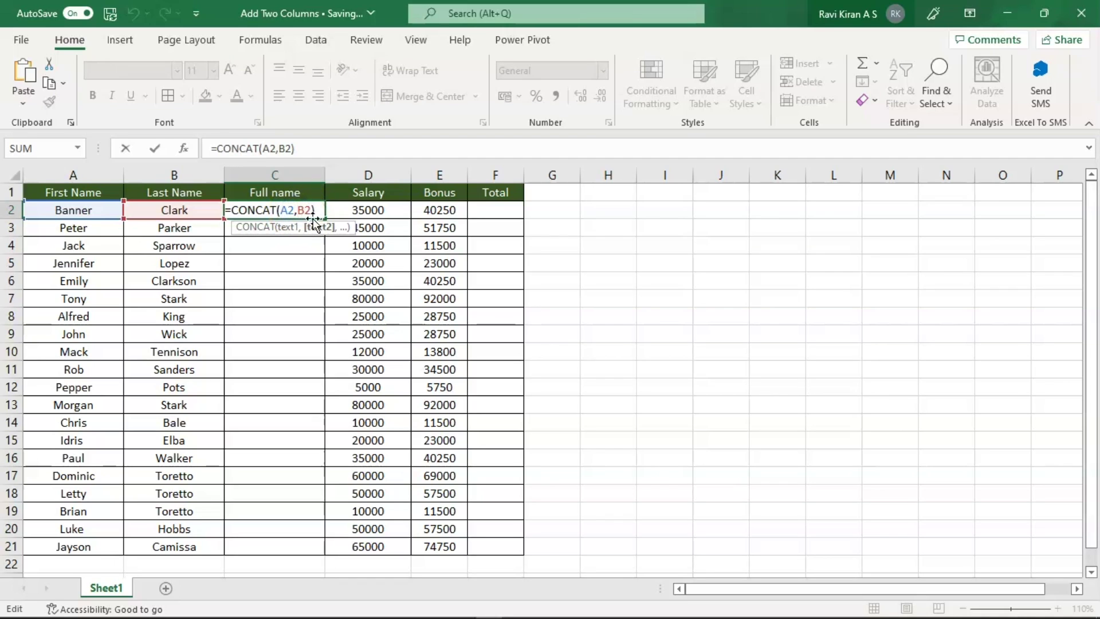
{"action": "type", "text": "\""}
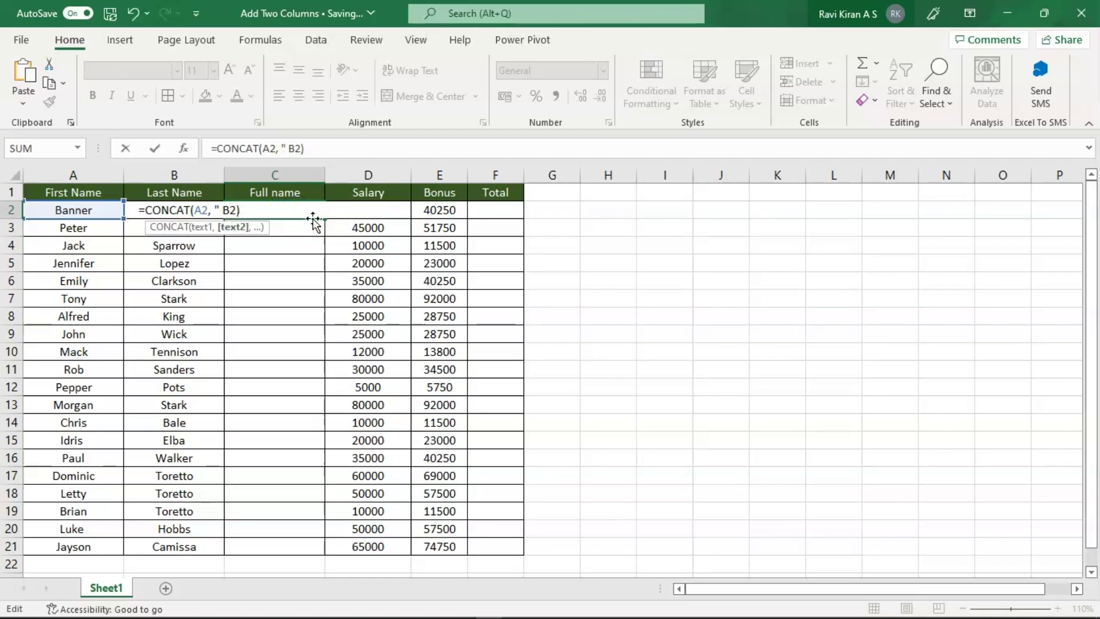
{"action": "type", "text": " \","}
{"action": "key", "text": "Return"}
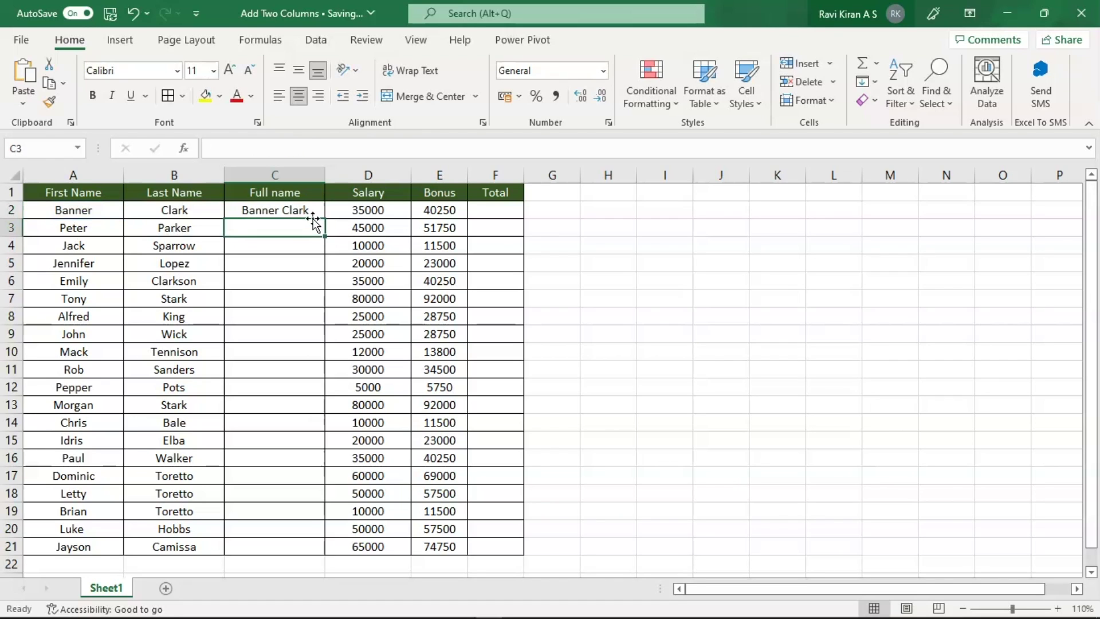
Step: Fill the Full name formula down column C through row 21
{"action": "left_click", "coordinate": [309, 213]}
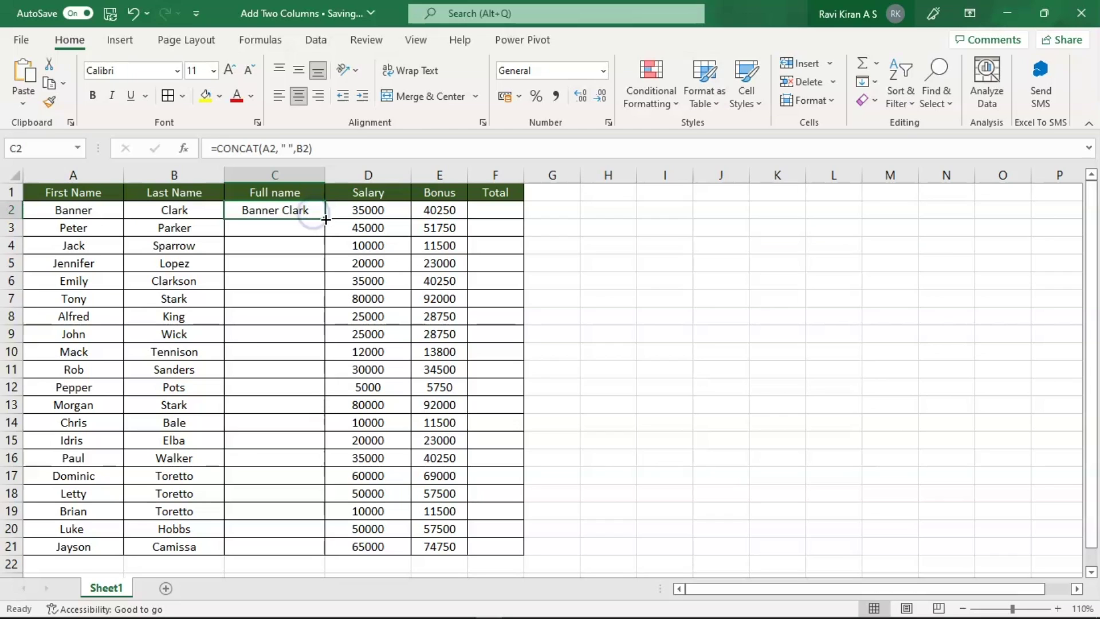
{"action": "left_click_drag", "start_coordinate": [325, 219], "coordinate": [326, 219]}
{"action": "double_click", "coordinate": [326, 220]}
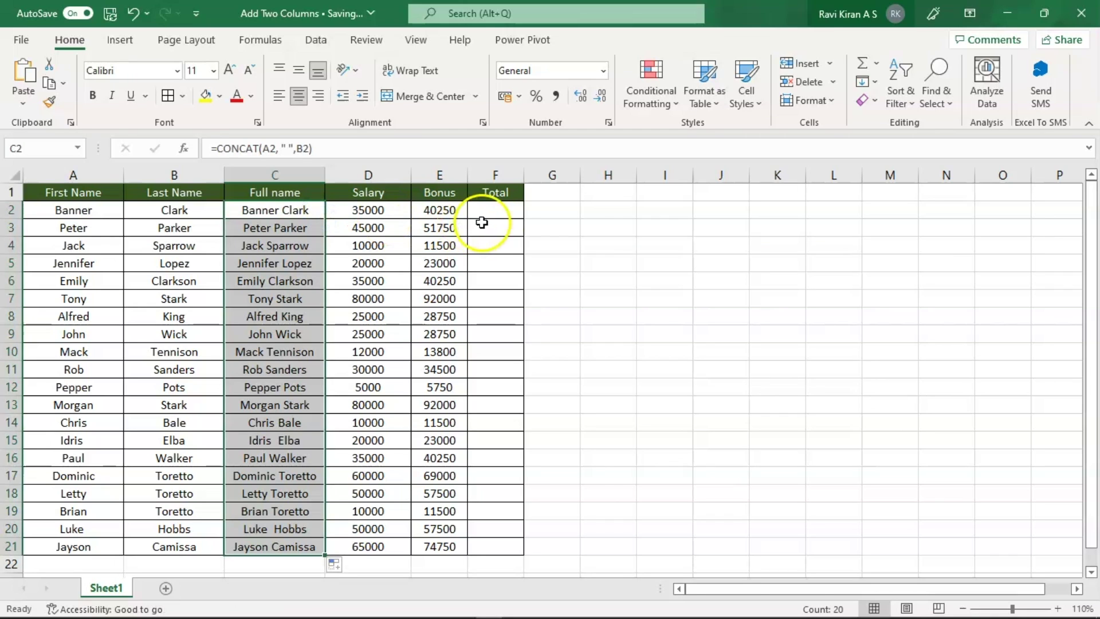
{"action": "left_click", "coordinate": [500, 213]}
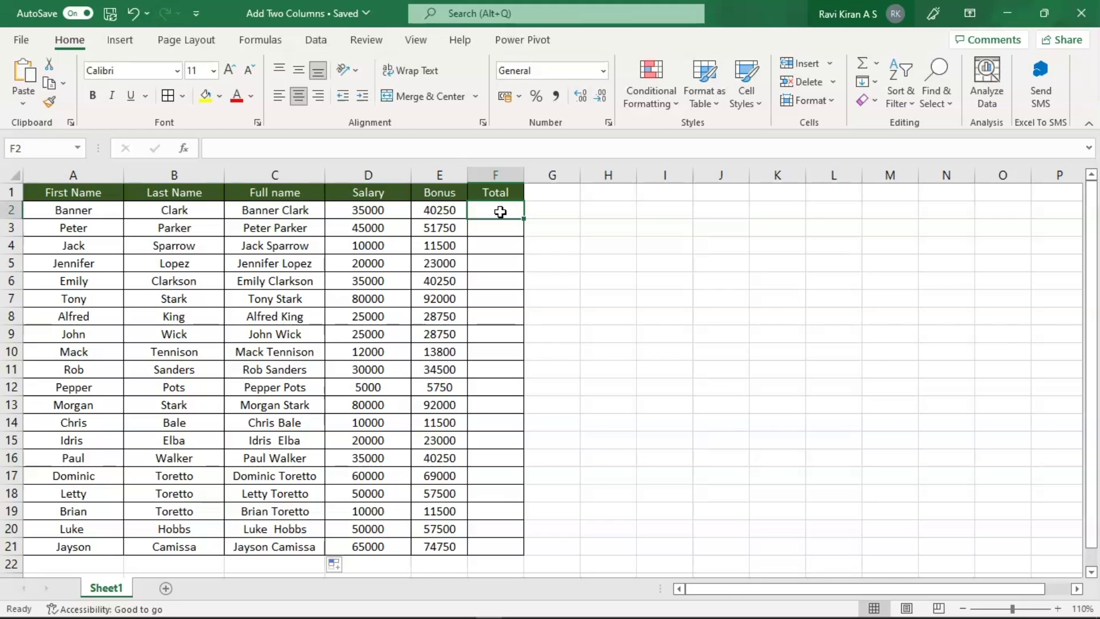
{"action": "type", "text": "="}
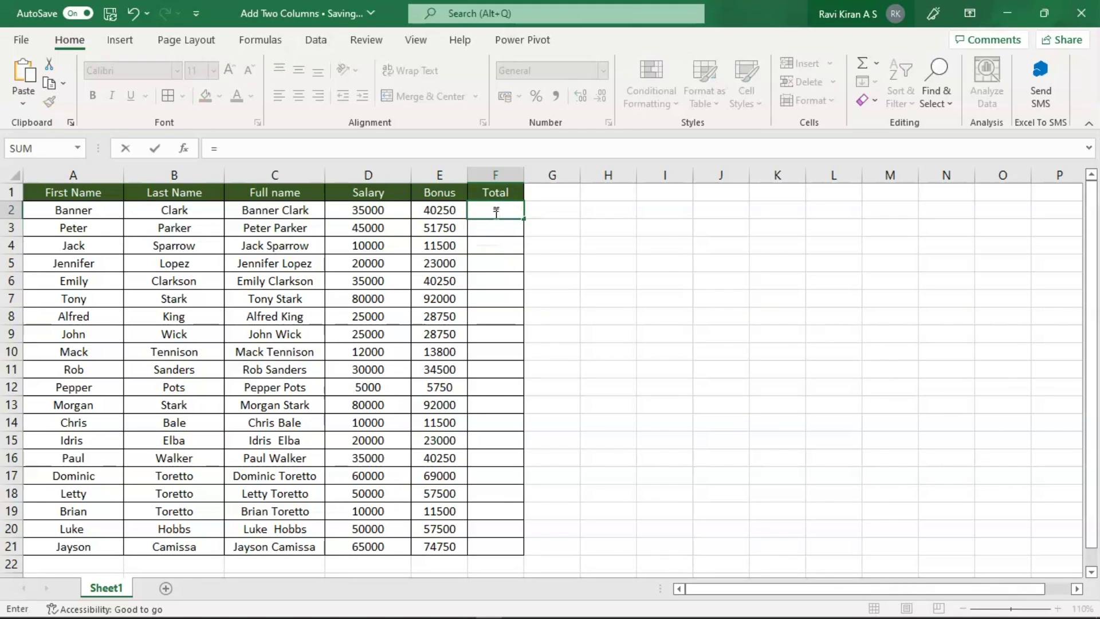
{"action": "left_click", "coordinate": [383, 211]}
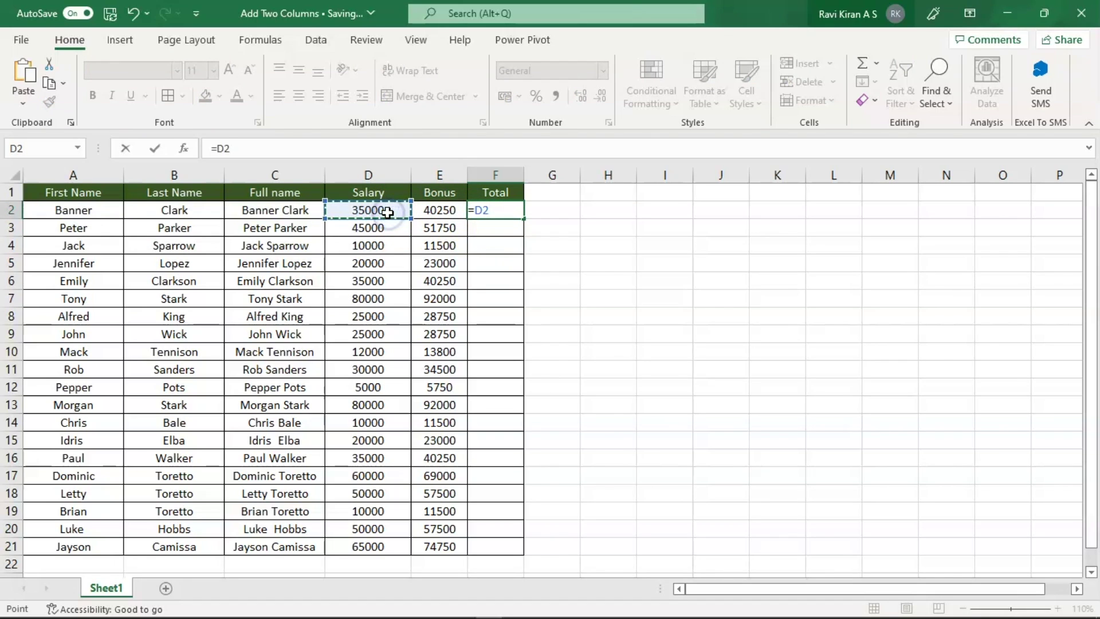
{"action": "type", "text": "+"}
{"action": "left_click", "coordinate": [416, 212]}
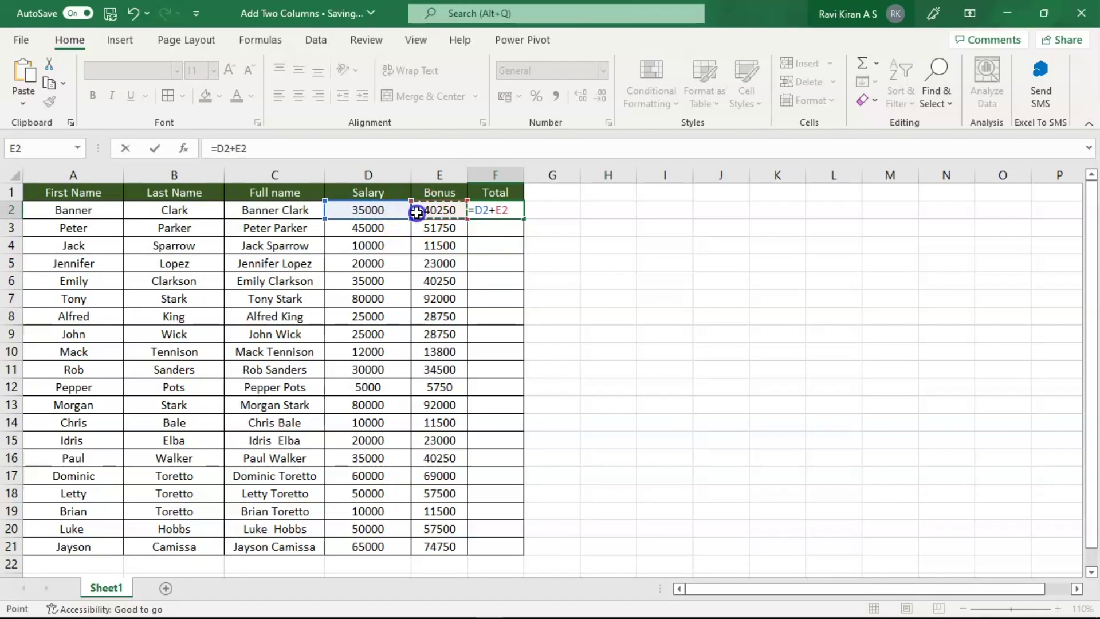
{"action": "key", "text": "Return"}
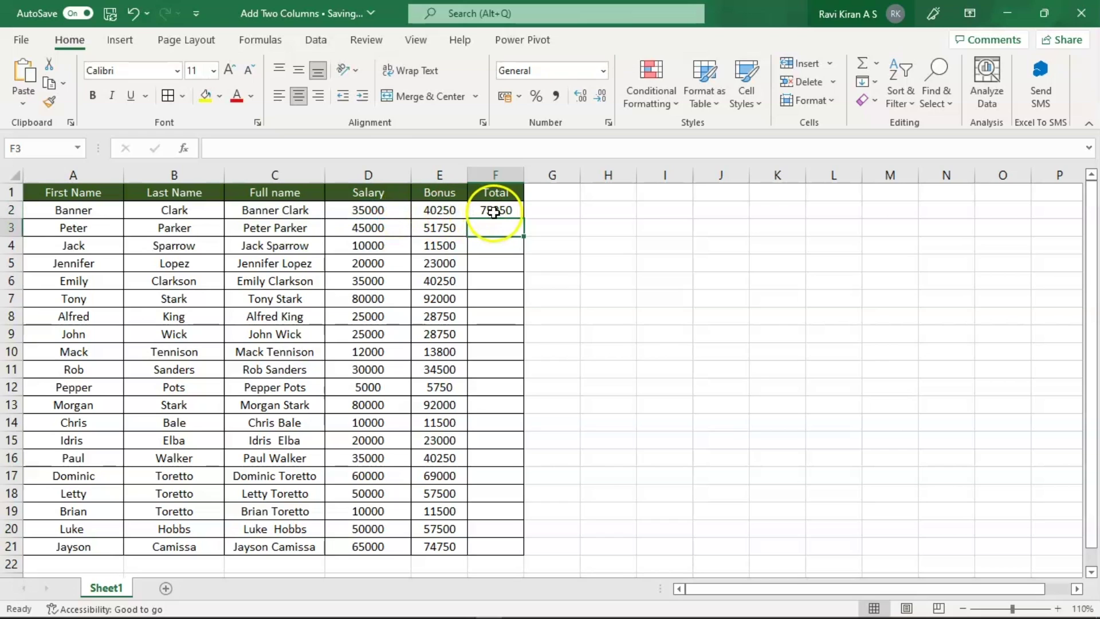
{"action": "left_click", "coordinate": [496, 211]}
{"action": "type", "text": "="}
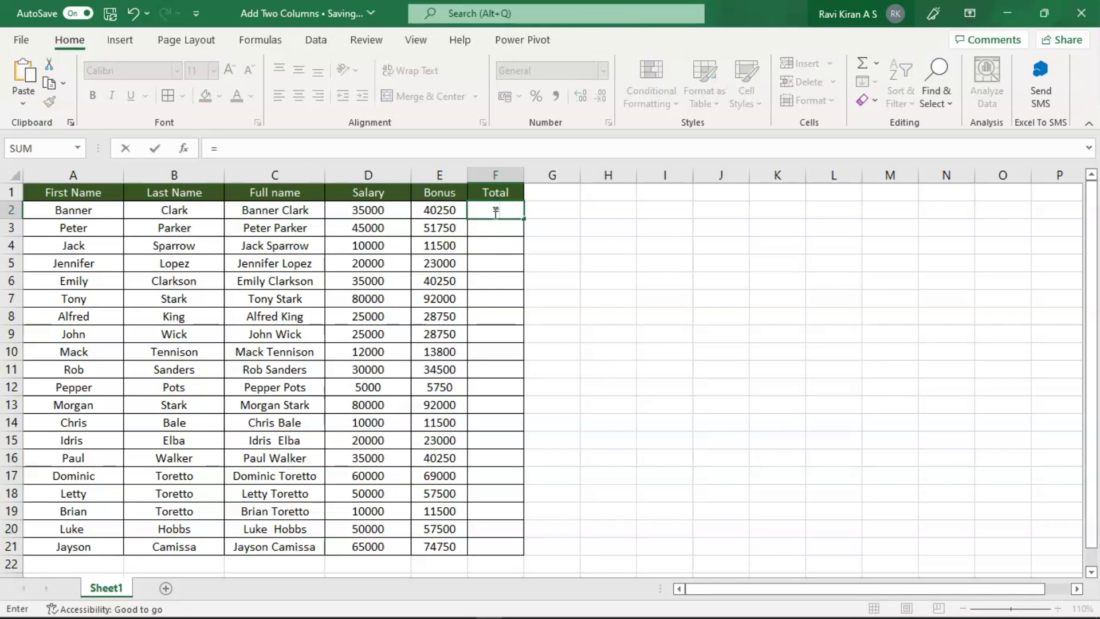
{"action": "type", "text": "sum"}
{"action": "key", "text": "Tab"}
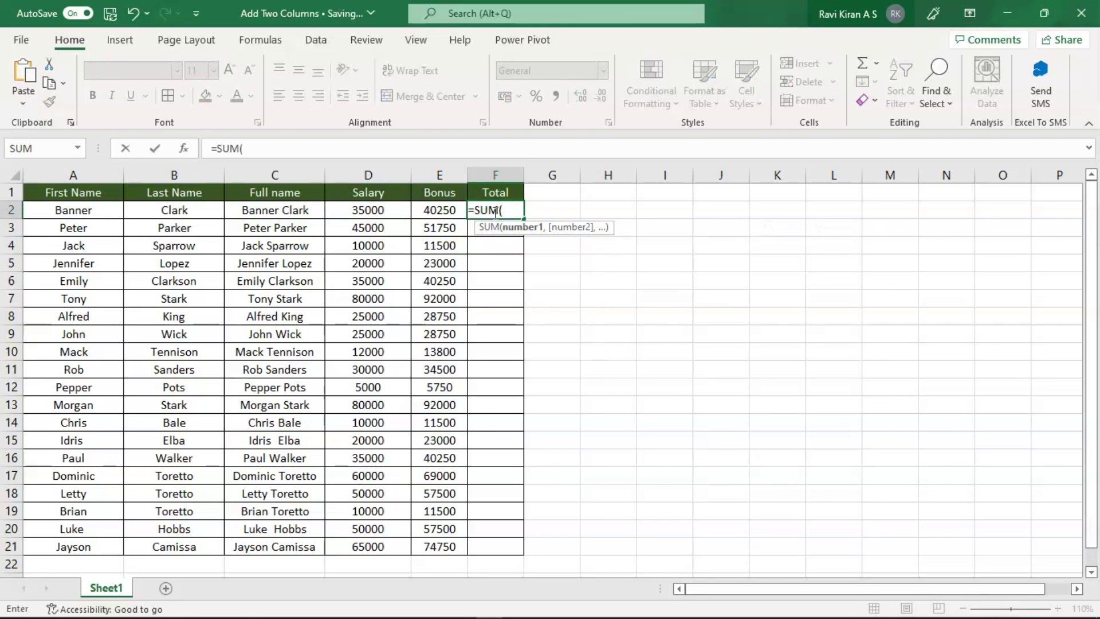
{"action": "left_click", "coordinate": [378, 212]}
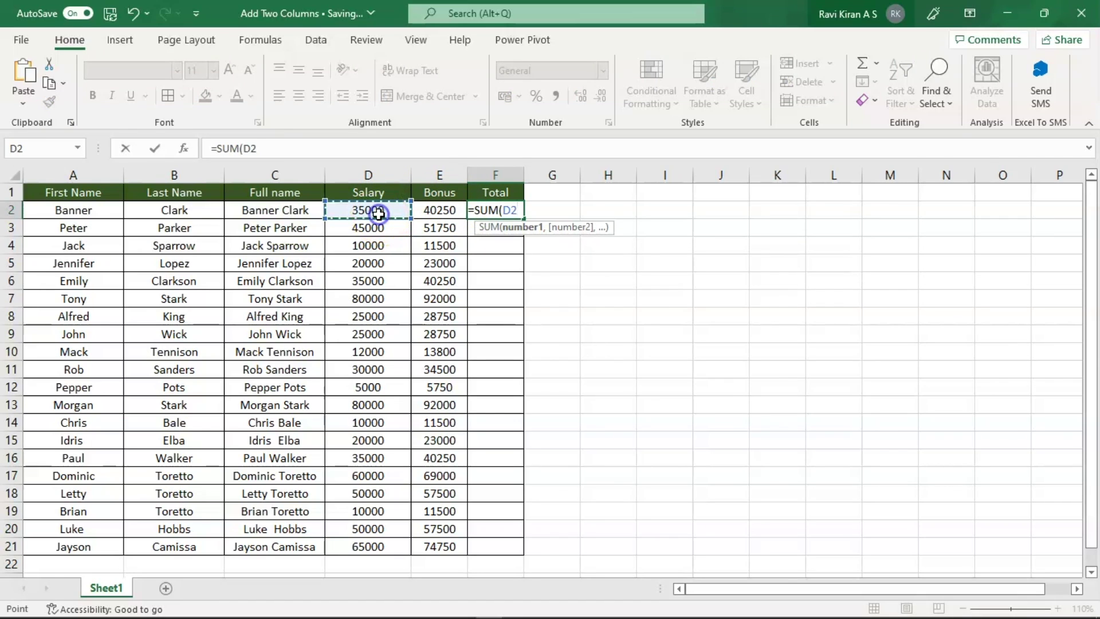
{"action": "type", "text": ","}
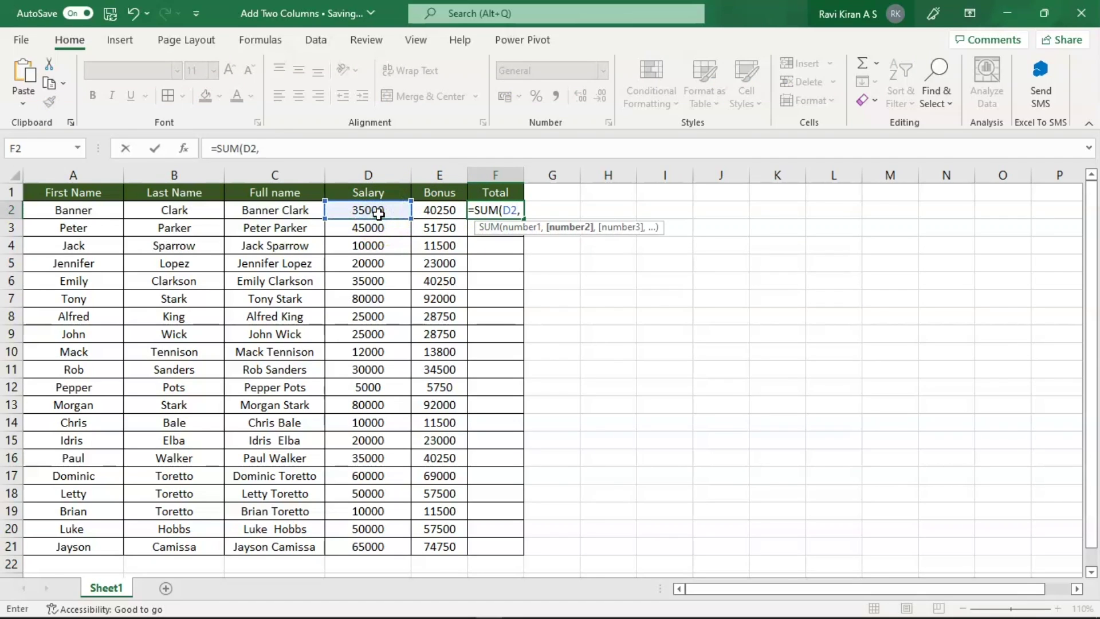
{"action": "left_click", "coordinate": [441, 211]}
{"action": "key", "text": "Return"}
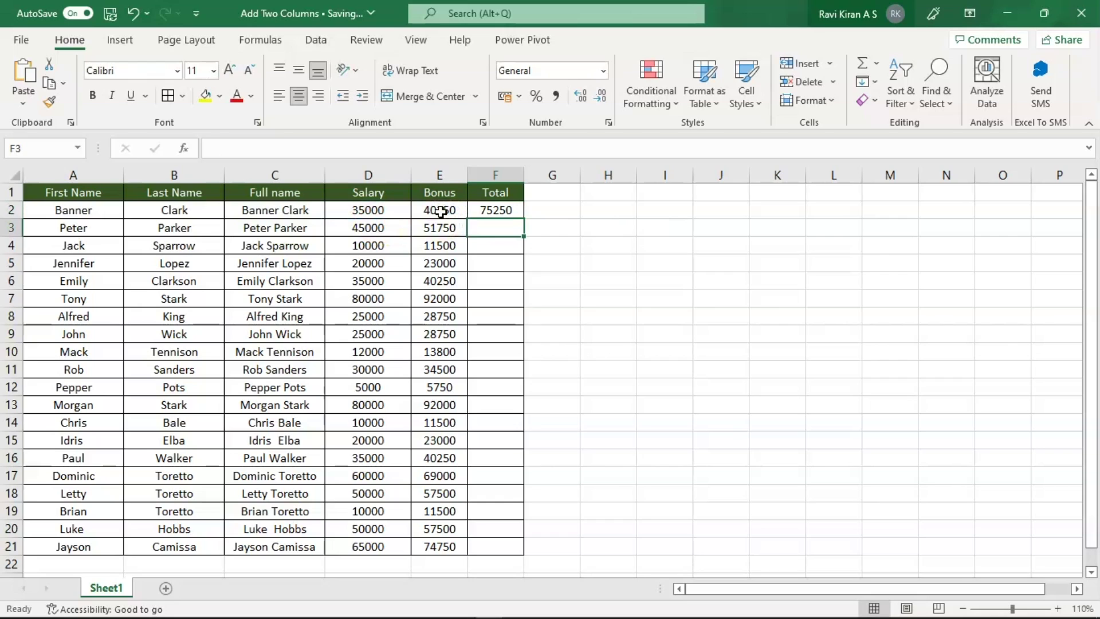
{"action": "left_click", "coordinate": [490, 212]}
{"action": "key", "text": "Delete"}
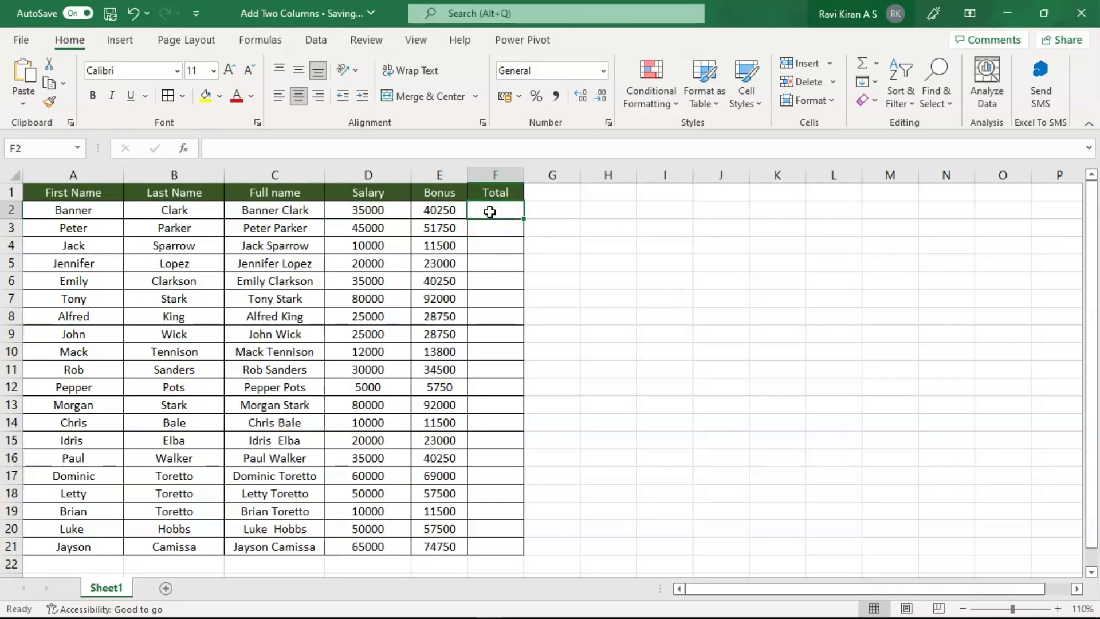
Step: AutoSum Salary plus Bonus into every Total cell from F2 to F21
{"action": "left_click_drag", "start_coordinate": [490, 212], "coordinate": [485, 554]}
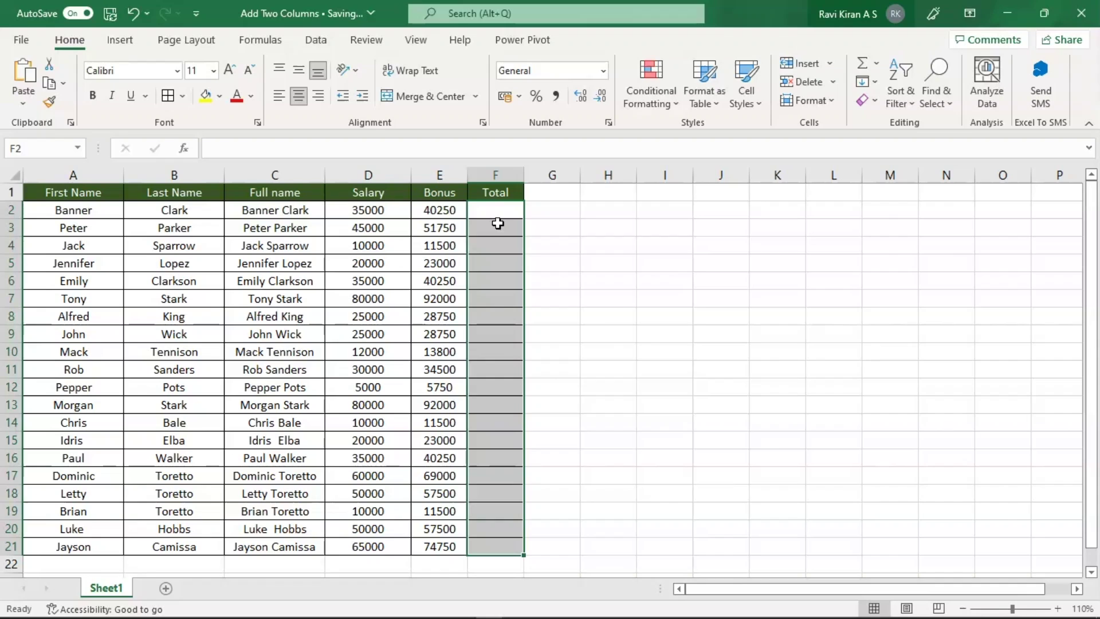
{"action": "key", "text": "alt+equal"}
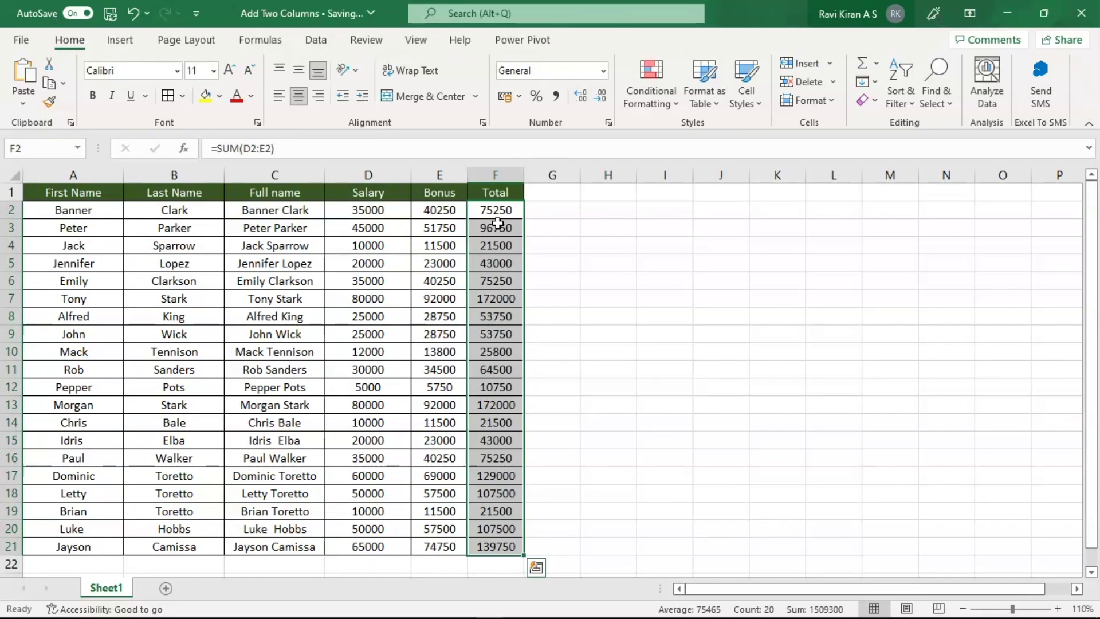